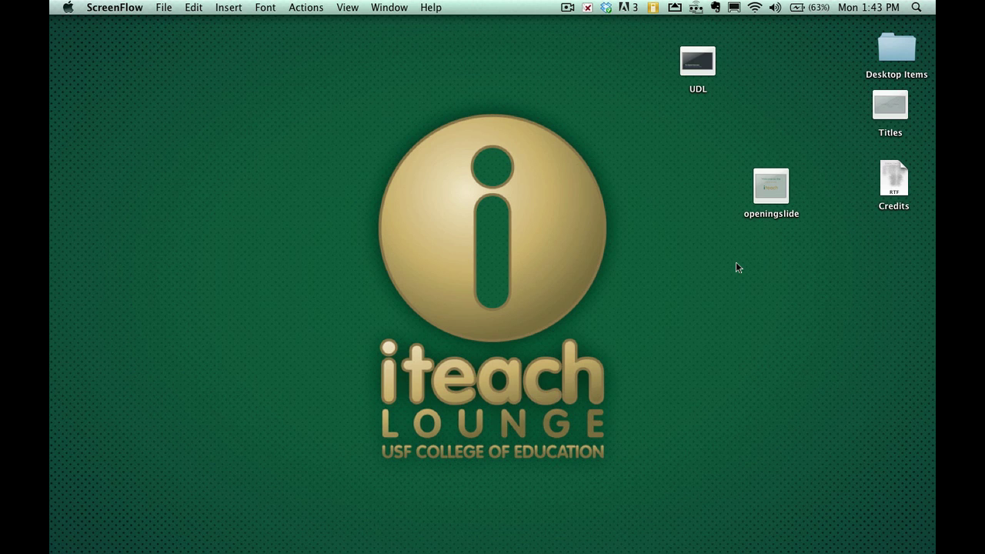
Search Spotlight for 'Transa' to launch Transana-Intel.
left_click(916, 7)
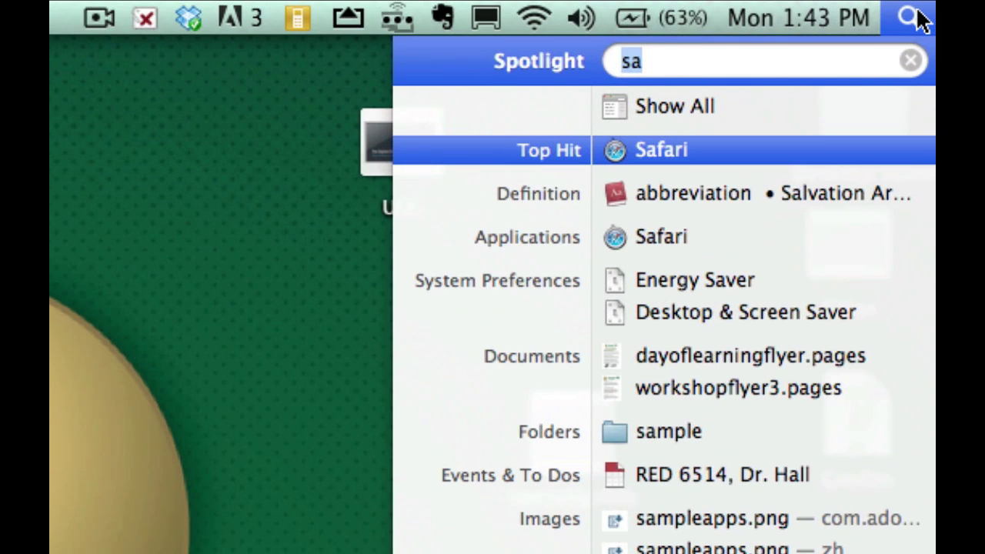
type("Tr")
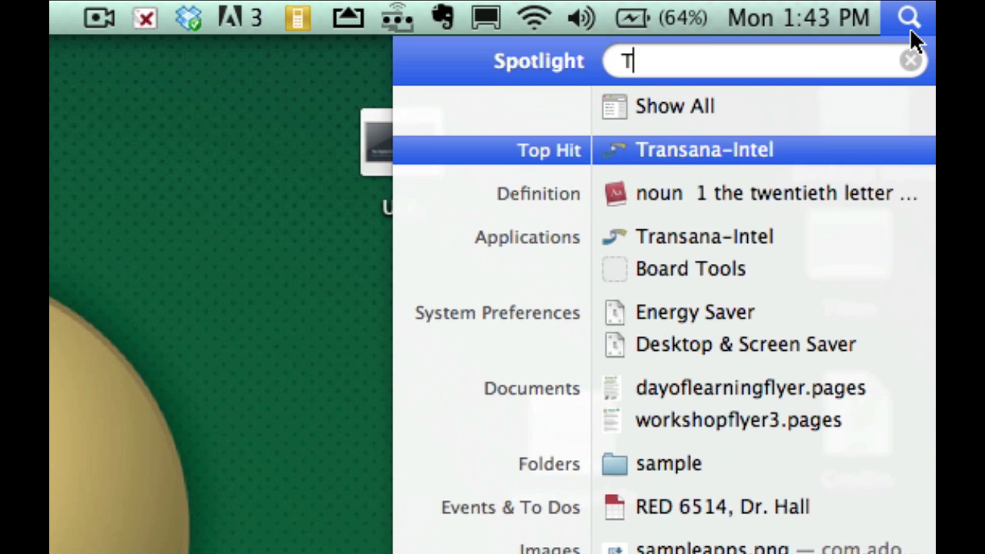
type("ansa")
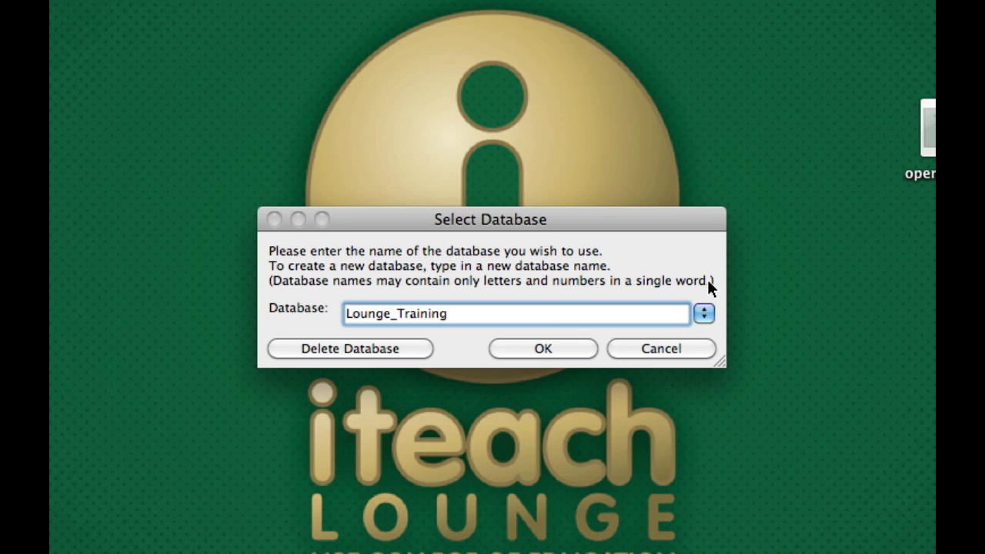
Replace the database name Lounge_Training with Demo_Transana and confirm it.
left_click(702, 314)
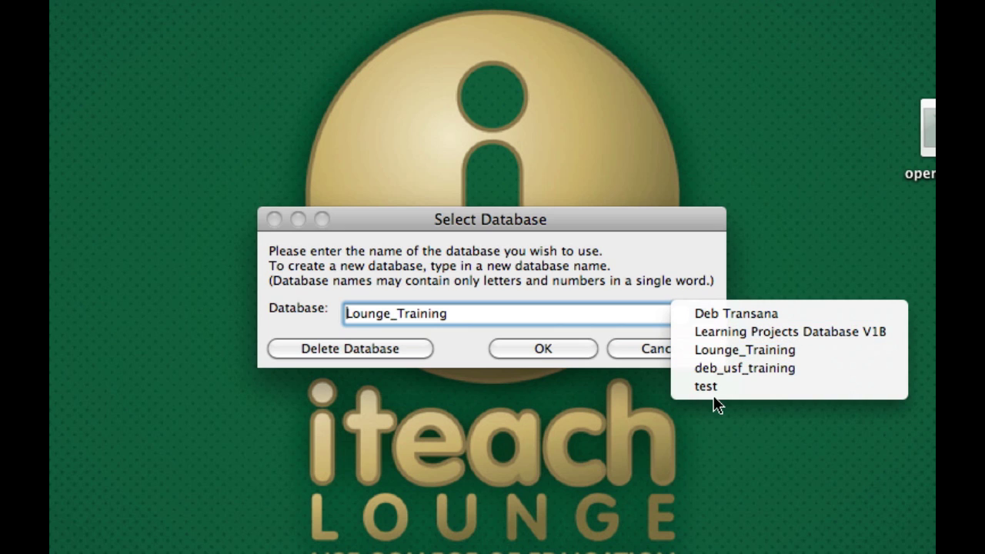
left_click(671, 257)
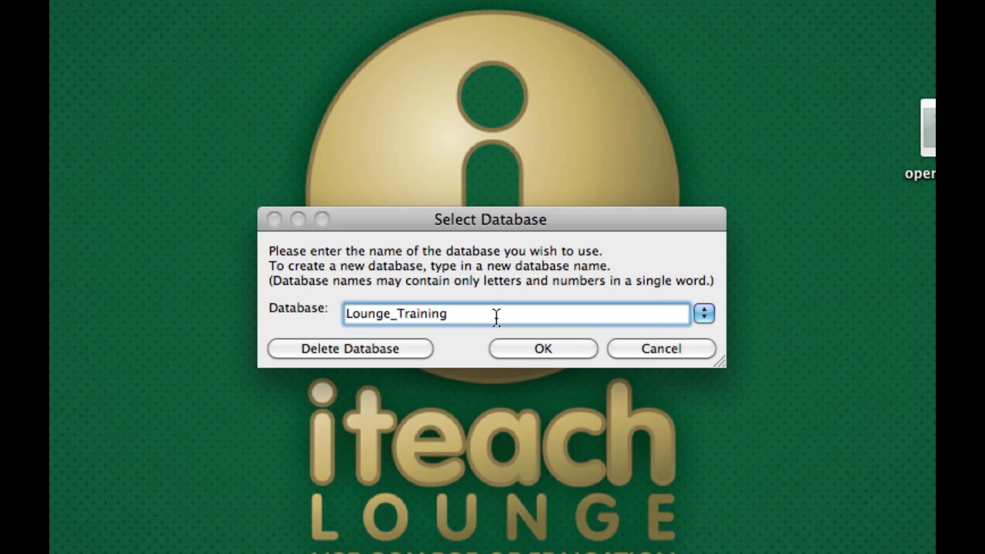
left_click_drag(453, 316, 314, 317)
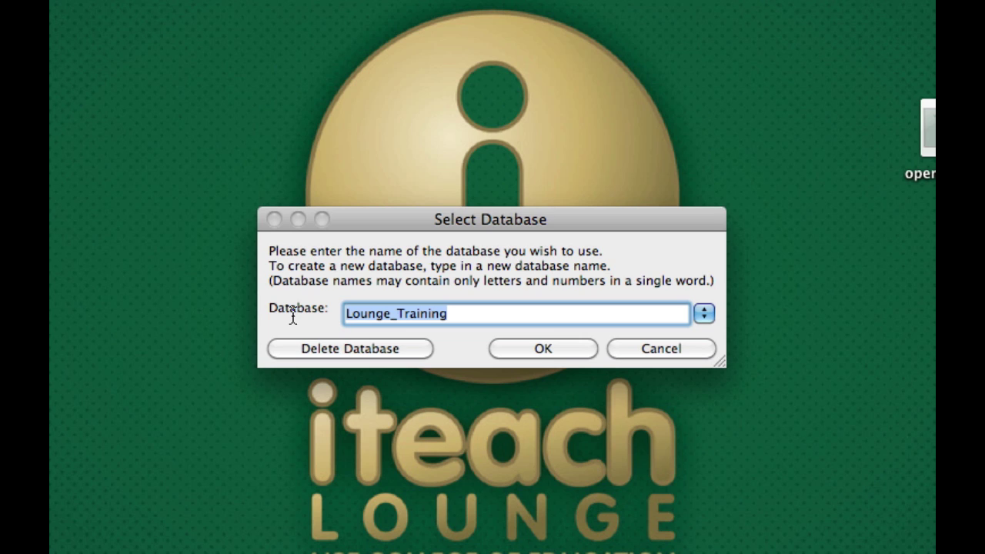
key("BackSpace")
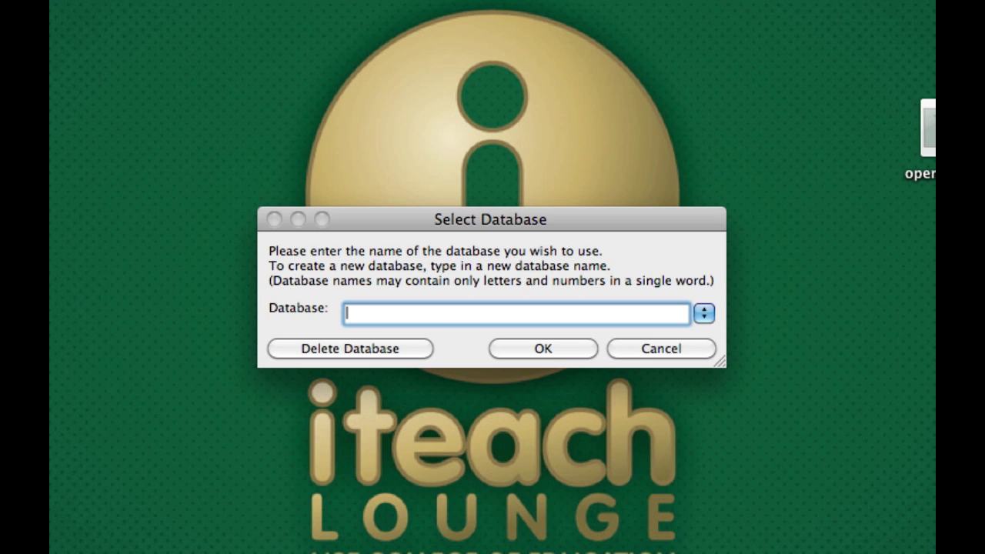
type("Demo_")
type("Transana")
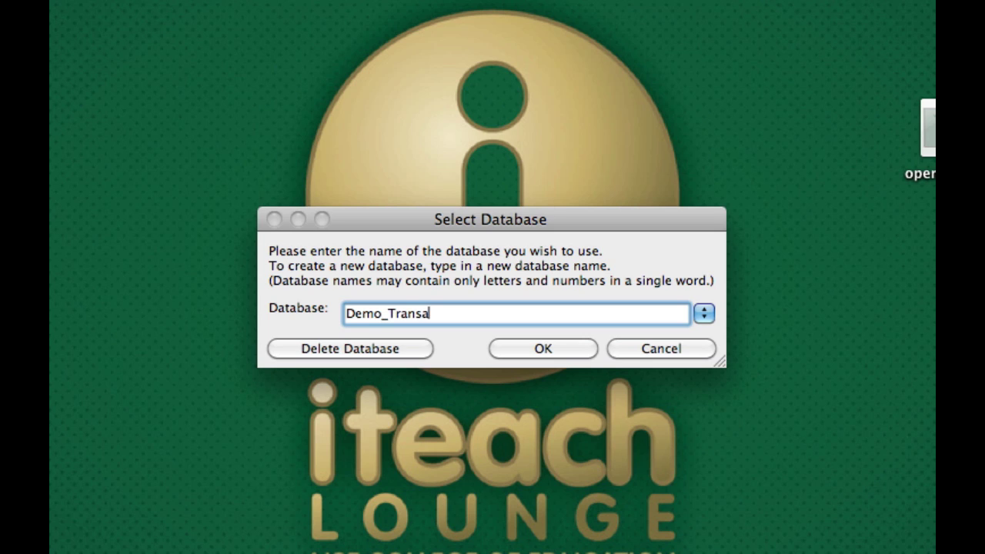
left_click(558, 348)
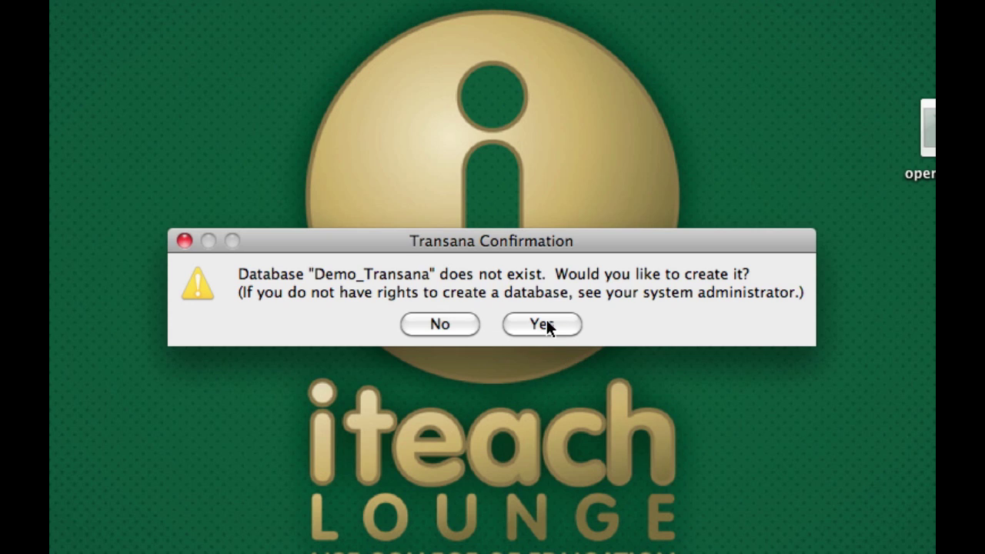
Create the Demo_Transana database and open Add Series from the Series node.
left_click(546, 323)
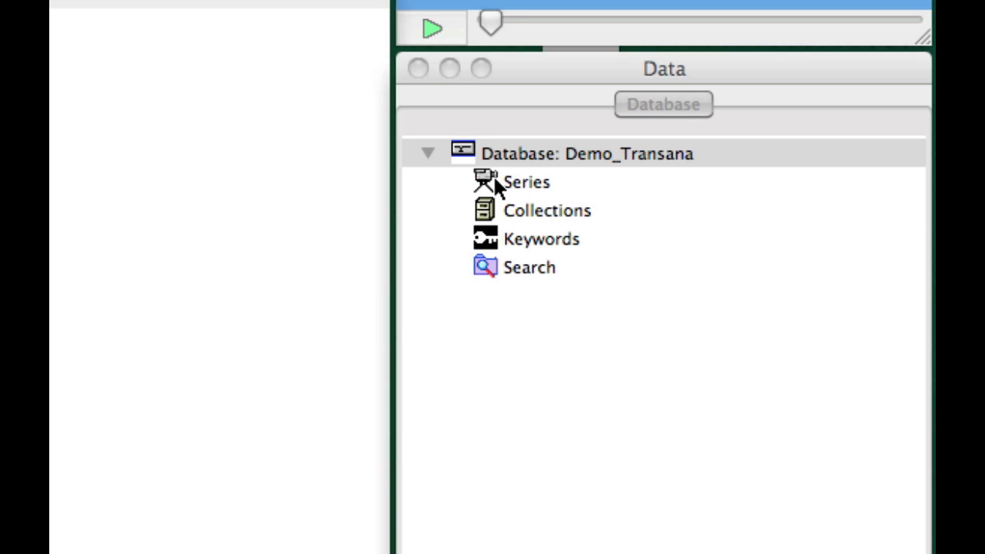
left_click(540, 70)
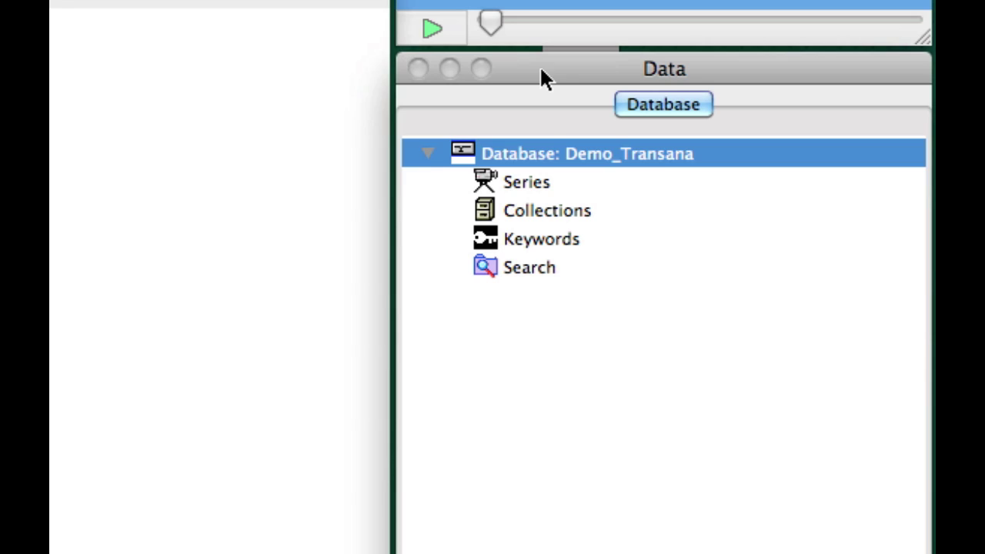
right_click(529, 183)
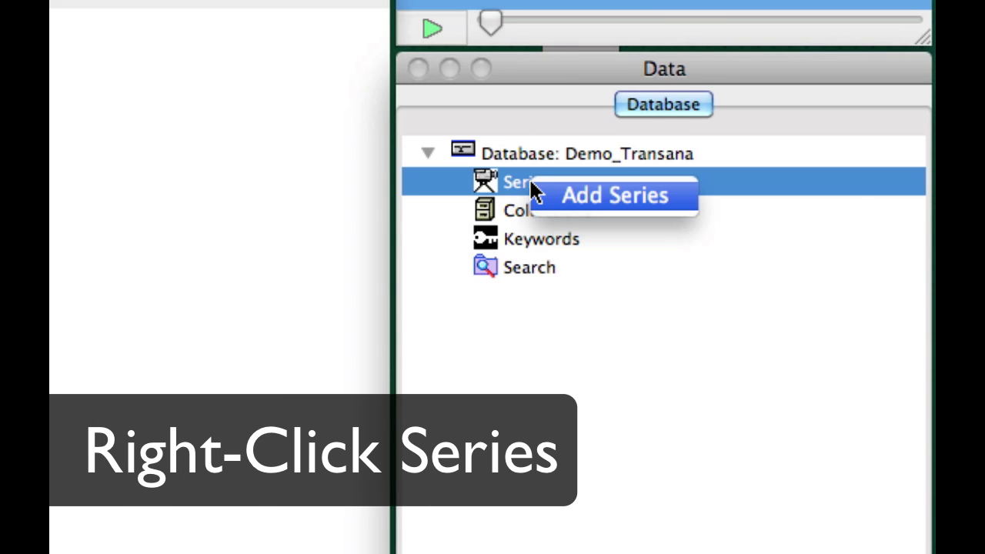
left_click(581, 197)
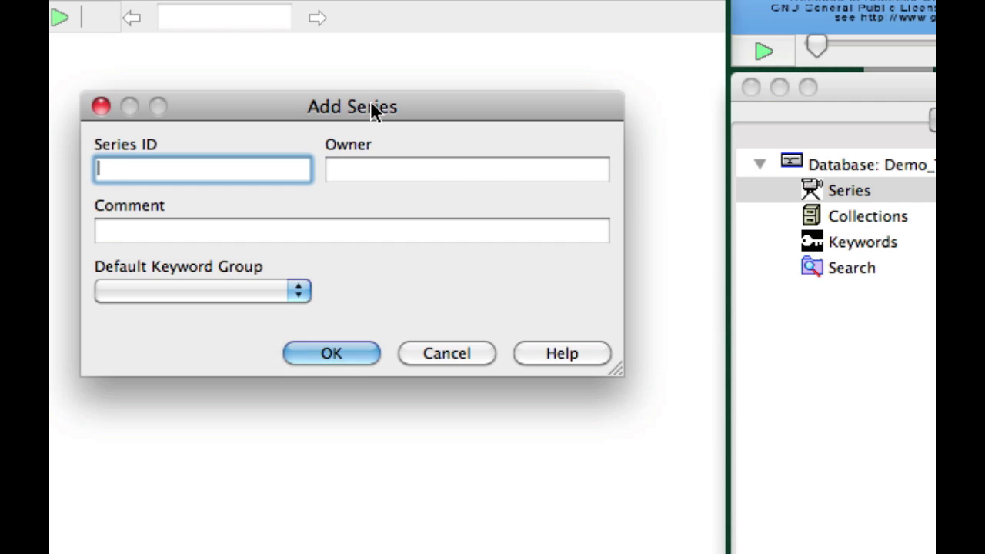
Save a series with ID 'John Doe' and select it in the tree.
type("John")
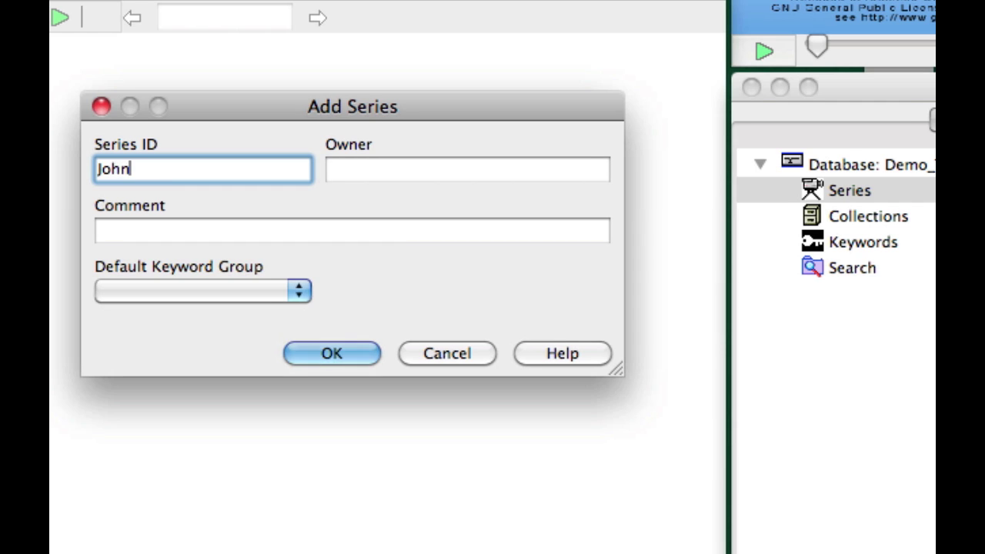
type("Doe")
left_click(130, 169)
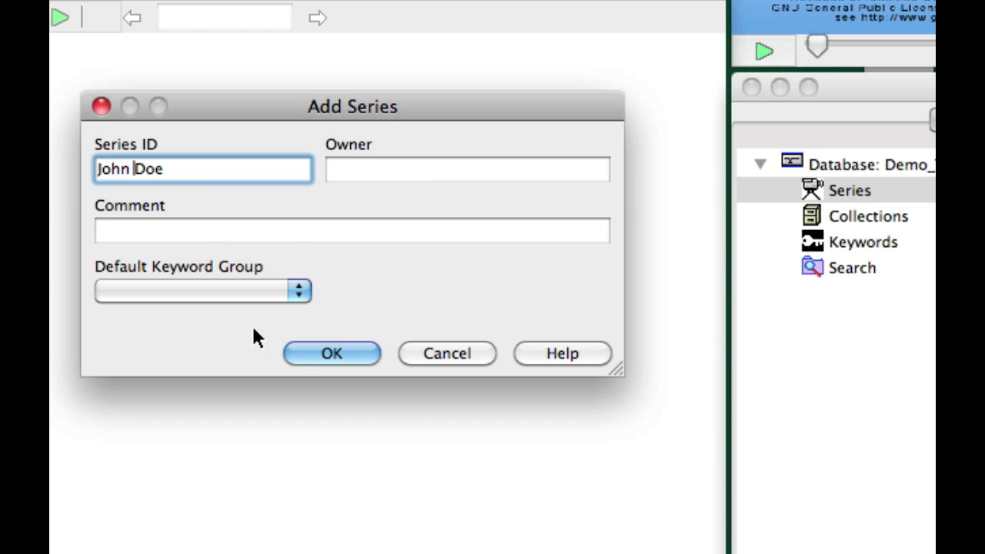
left_click(322, 356)
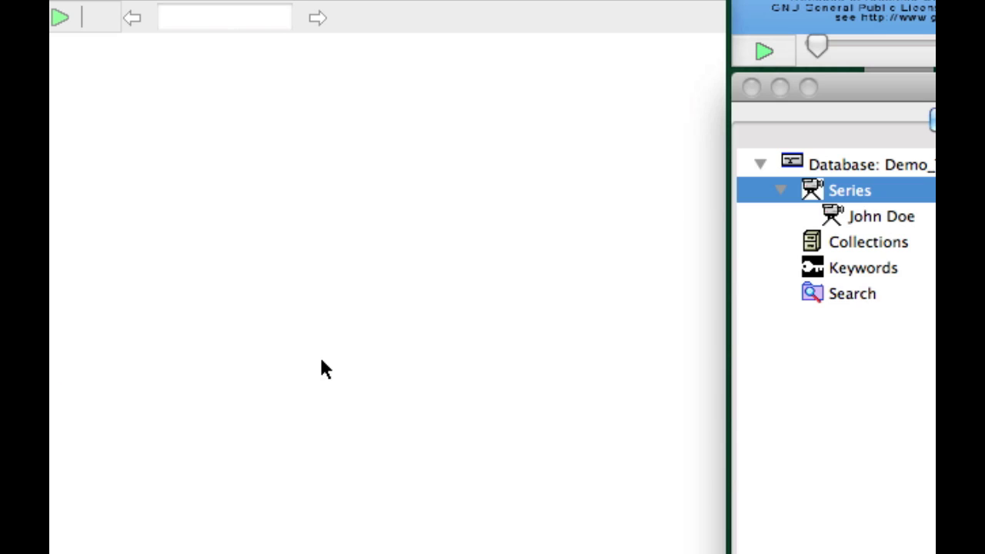
left_click(874, 218)
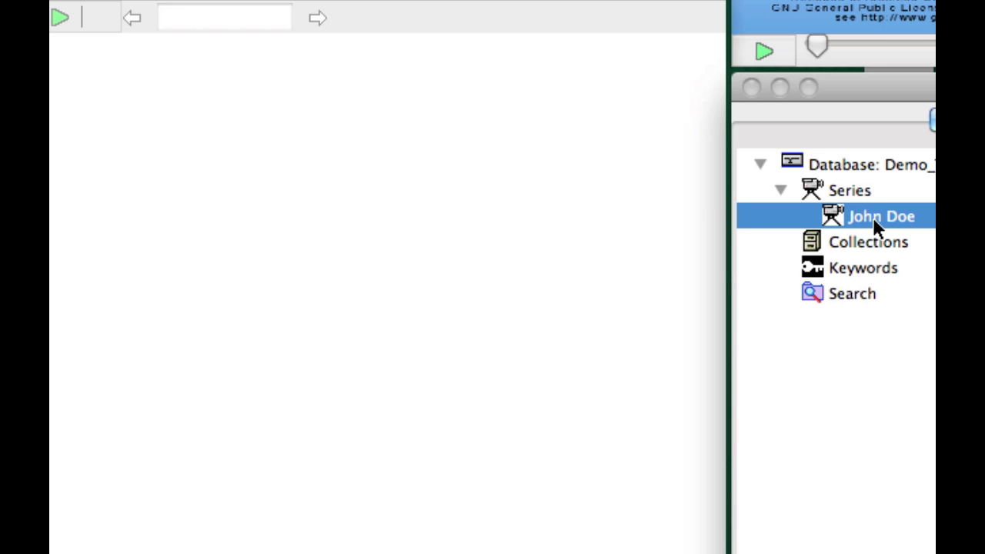
Add an episode to the John Doe series and move its form left.
right_click(872, 217)
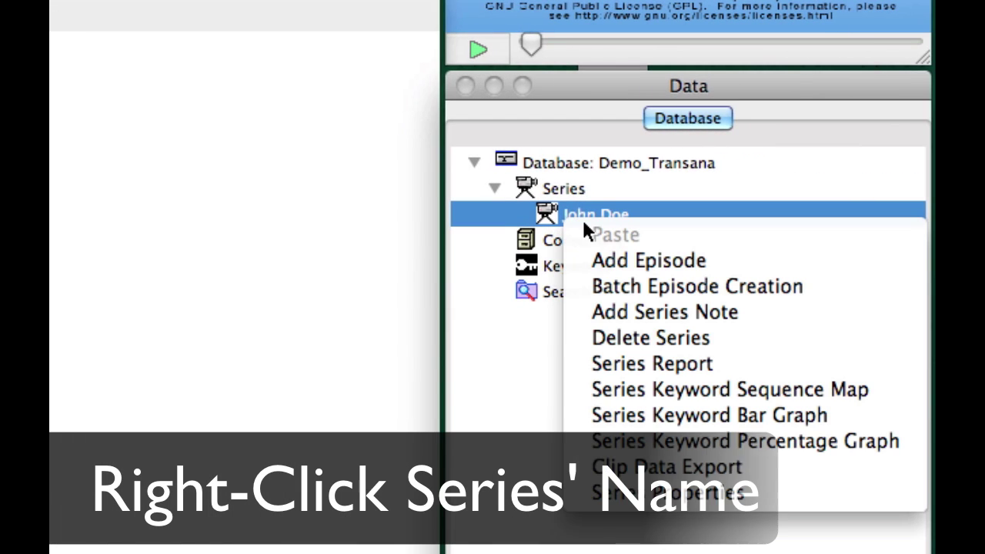
left_click(645, 263)
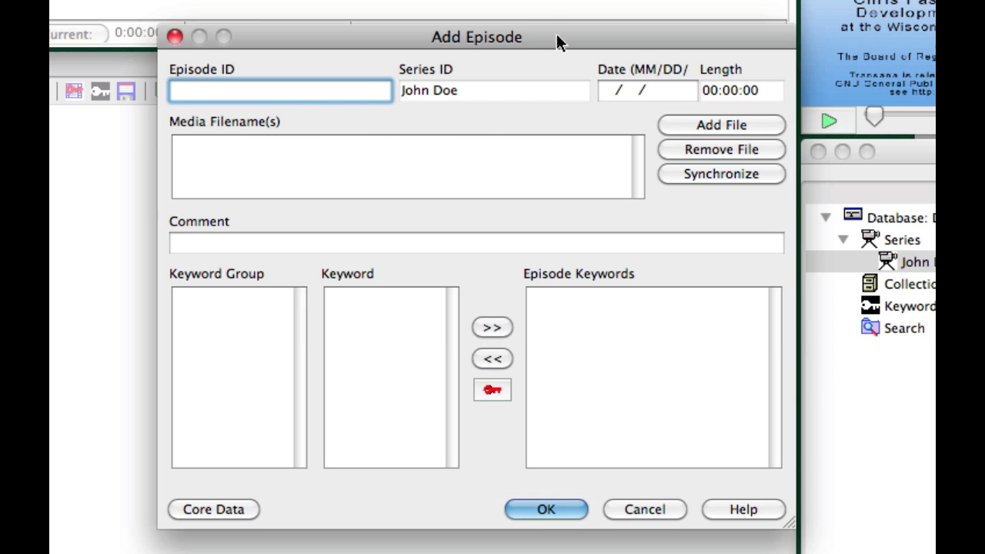
left_click_drag(556, 34, 471, 34)
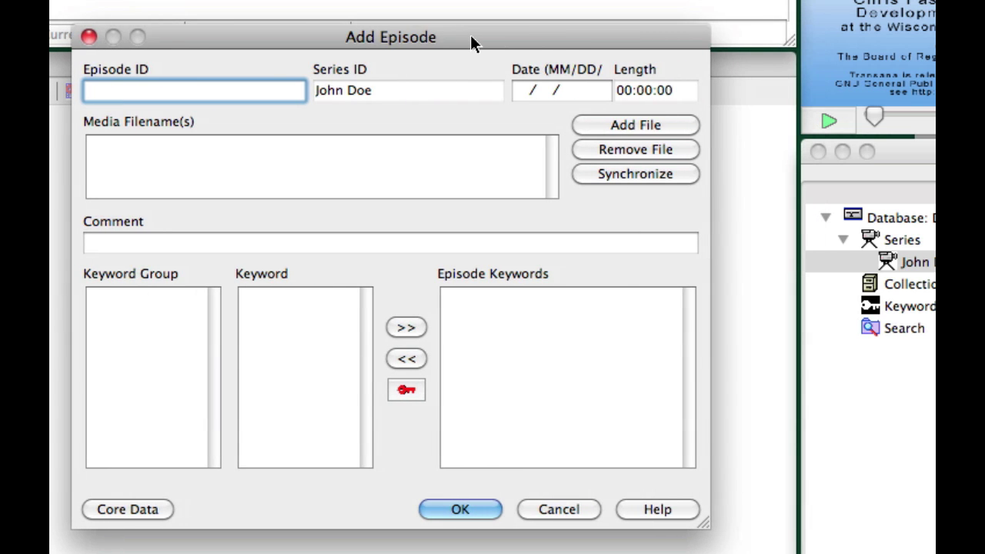
Attach Volume.mpg from the Volume folder and save the Volume episode.
left_click(647, 131)
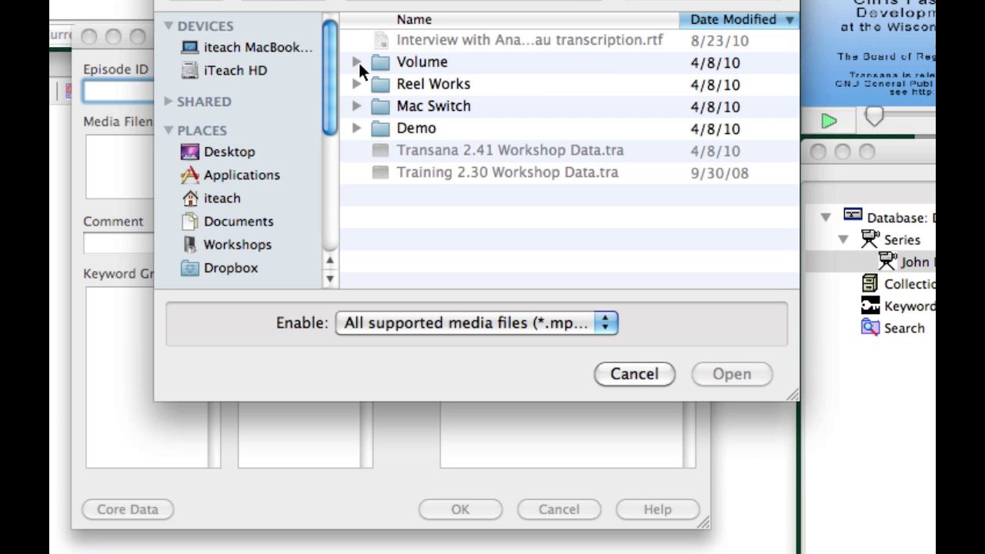
left_click(356, 62)
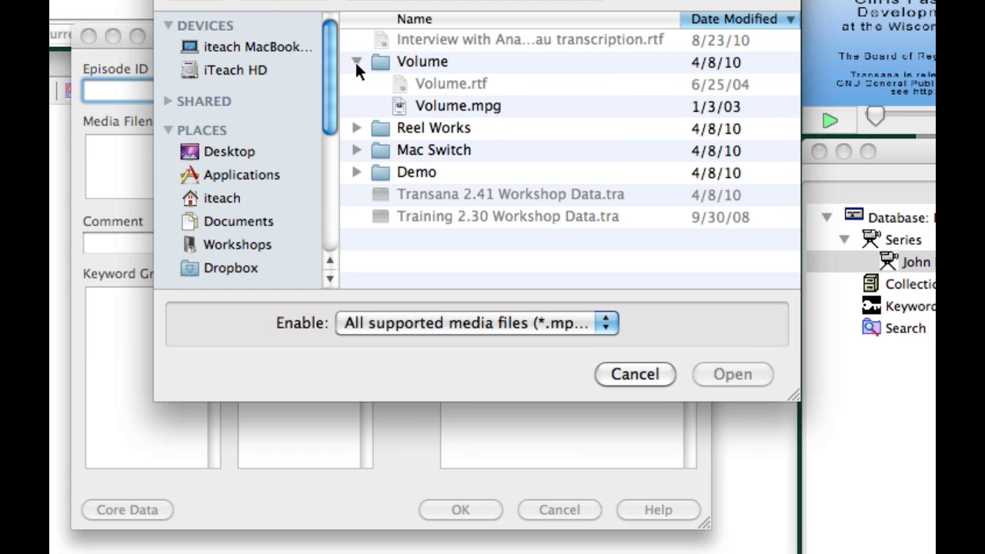
left_click(429, 111)
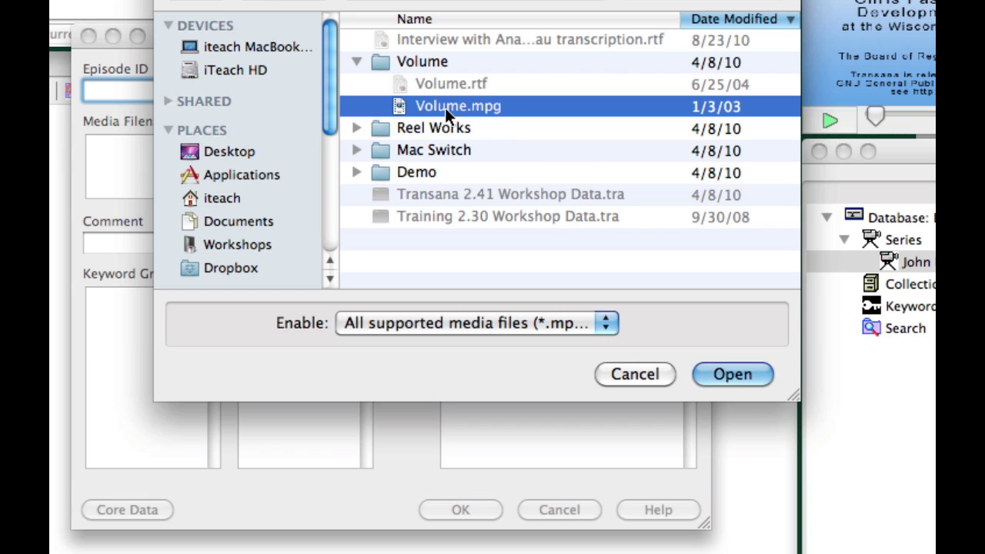
left_click(709, 369)
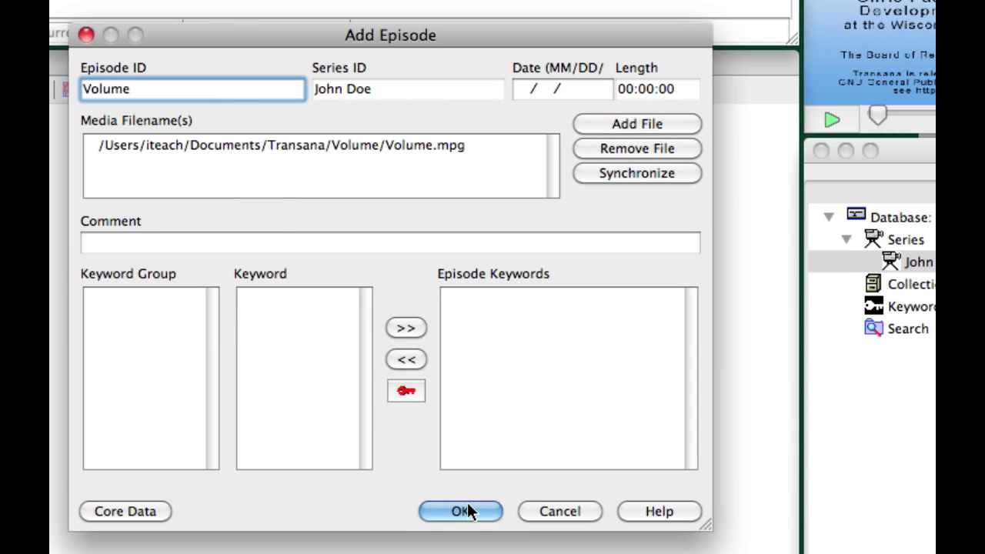
left_click(465, 511)
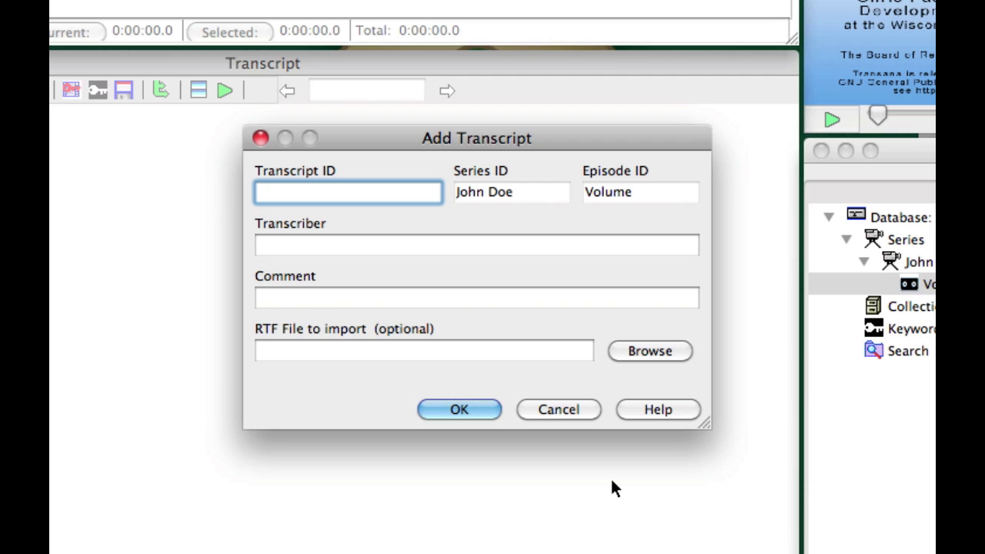
Enter Transcript ID 'Verbatim' and the transcriber's initials.
type("Verbatim")
left_click(446, 245)
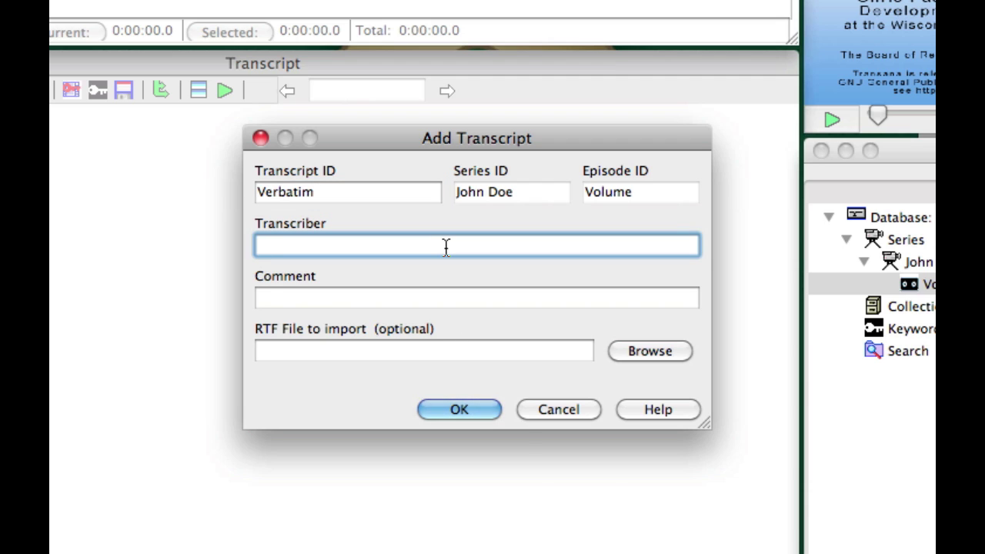
type("BJ")
left_click(490, 359)
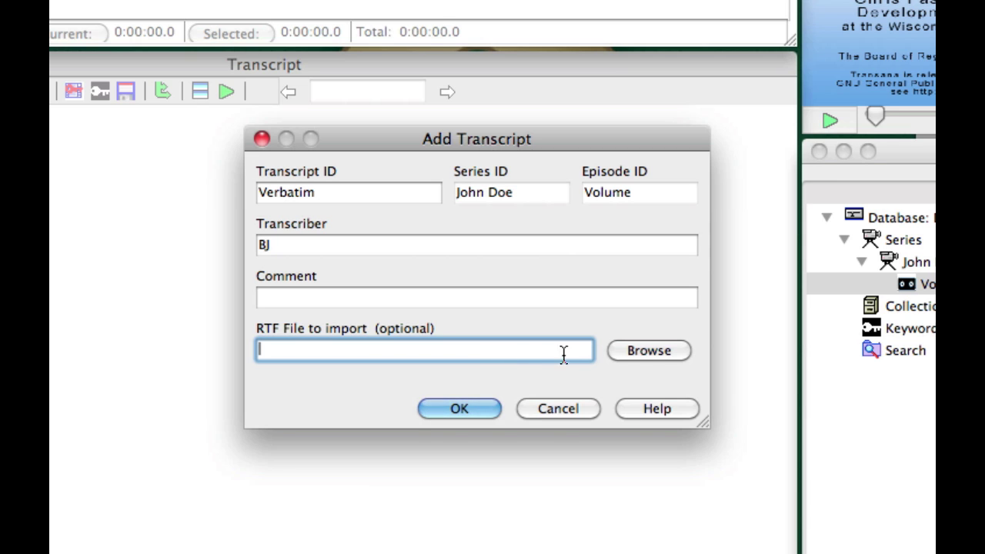
Cancel the RTF import and save Verbatim as a blank transcript.
left_click(648, 350)
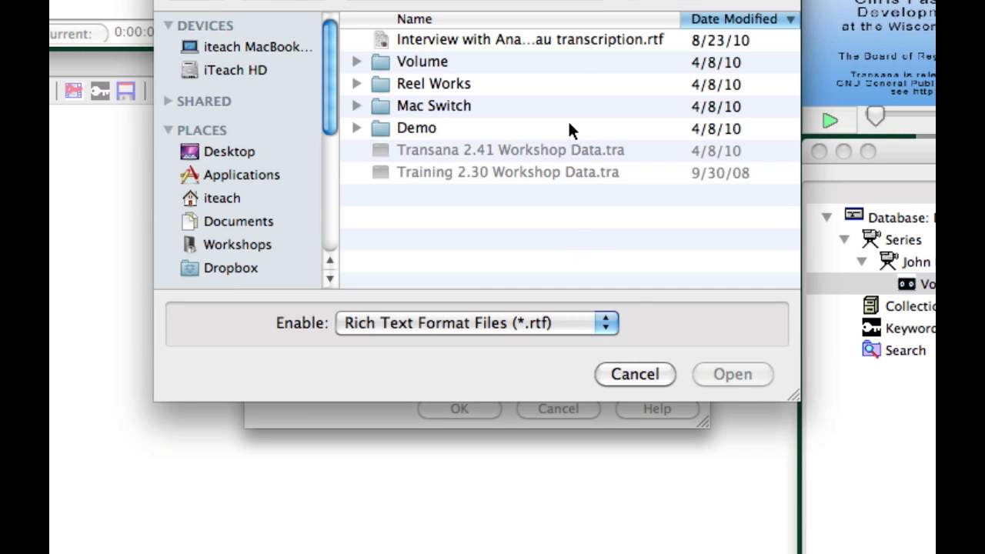
left_click(554, 39)
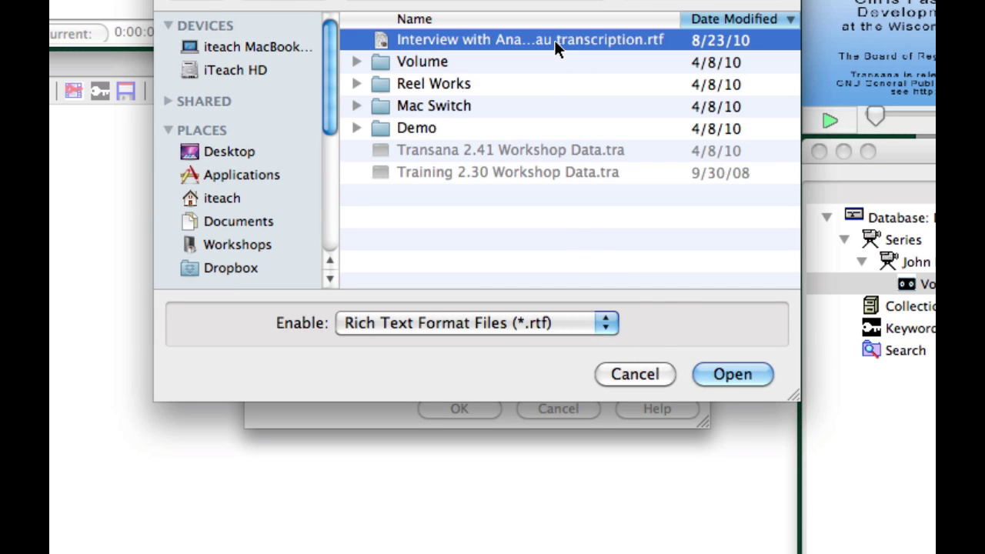
left_click(636, 374)
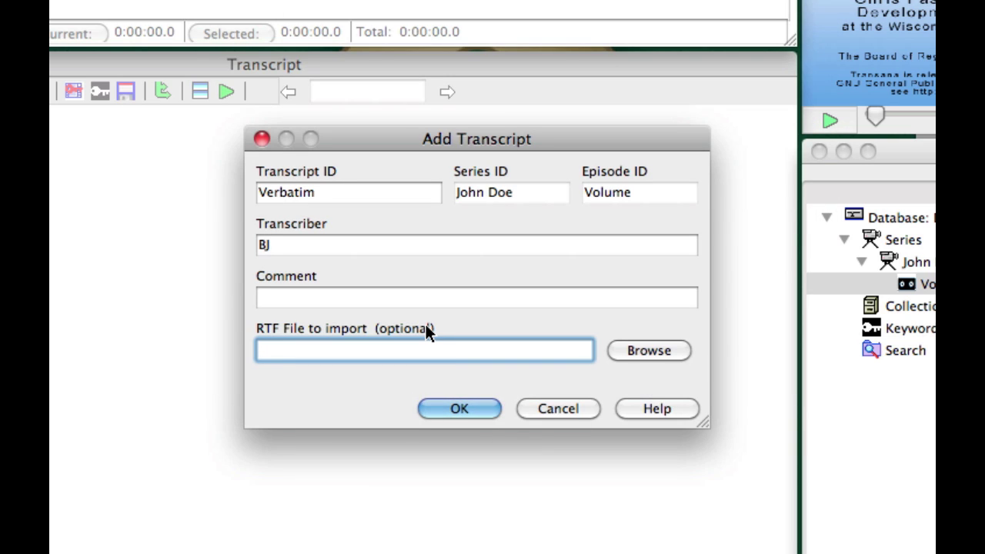
left_click(450, 408)
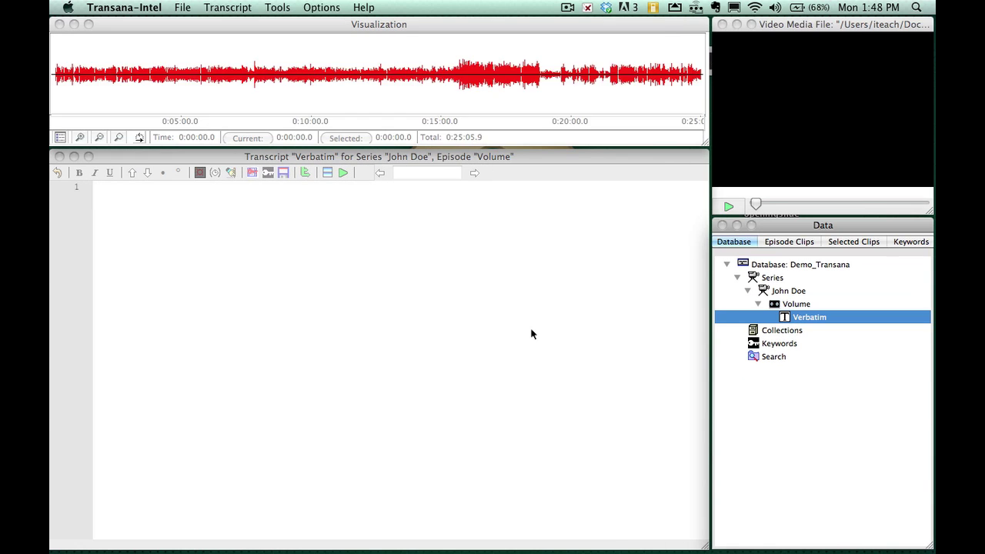
Activate the empty Verbatim transcript beside the 0:25:05.9 waveform.
left_click(530, 333)
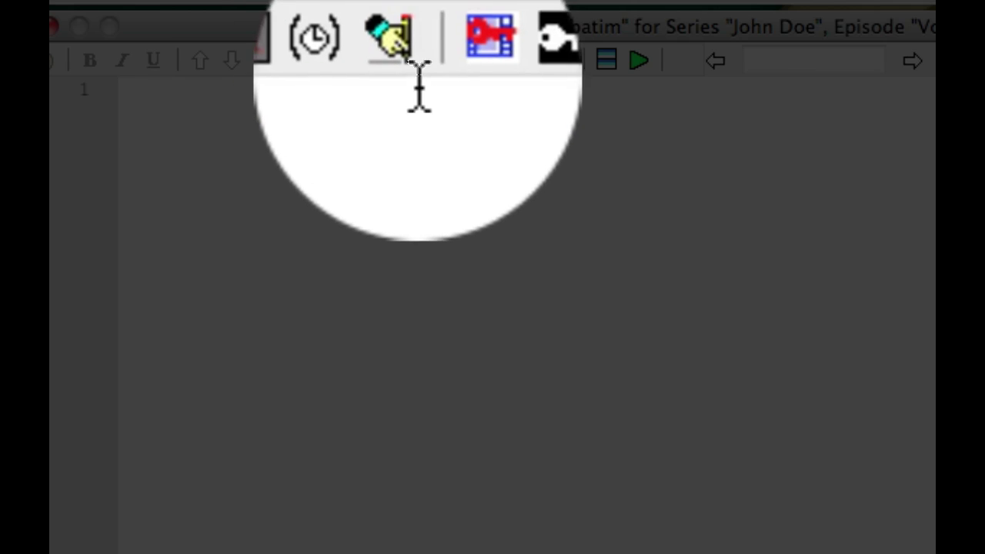
Enable edit mode and insert a time code on line 1, toggling its value display.
left_click(405, 61)
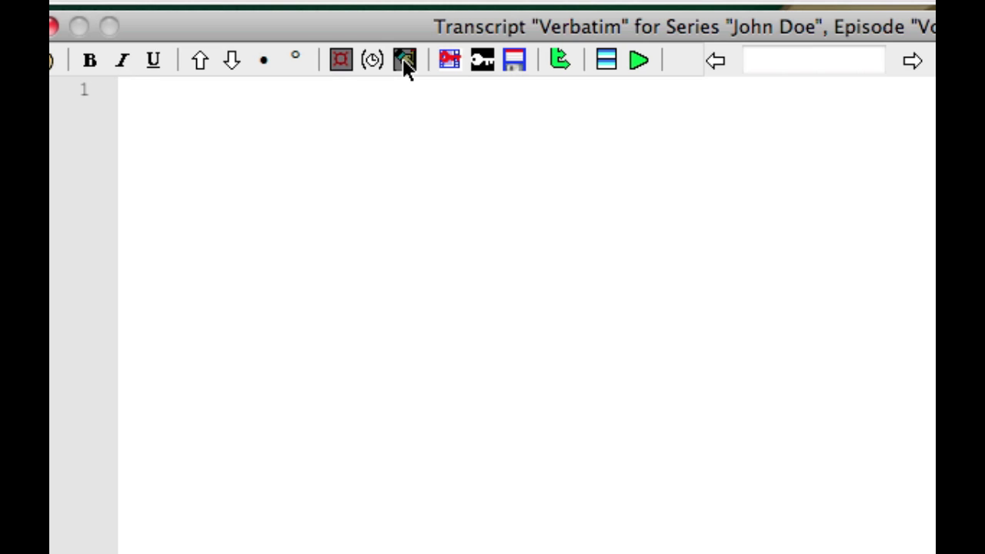
key("ctrl+t")
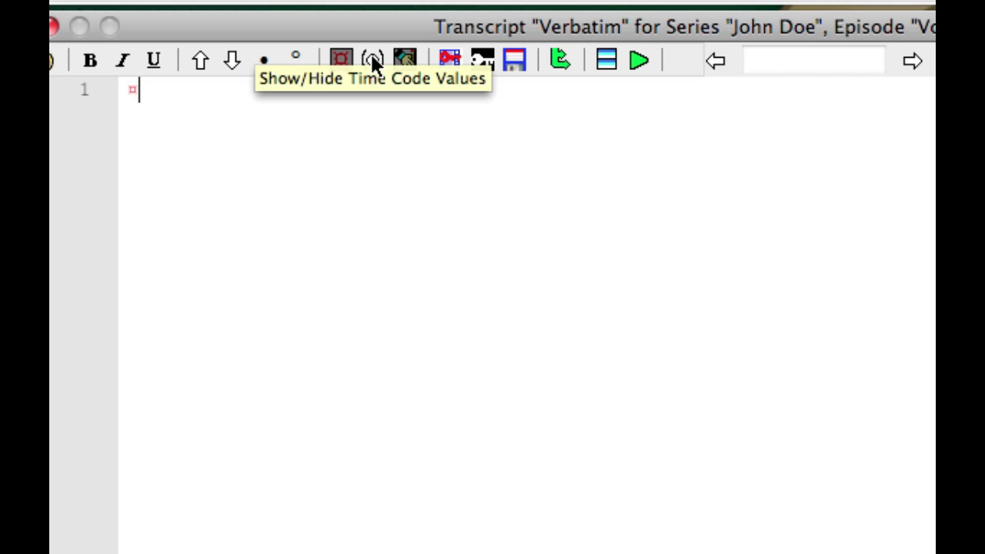
left_click(374, 63)
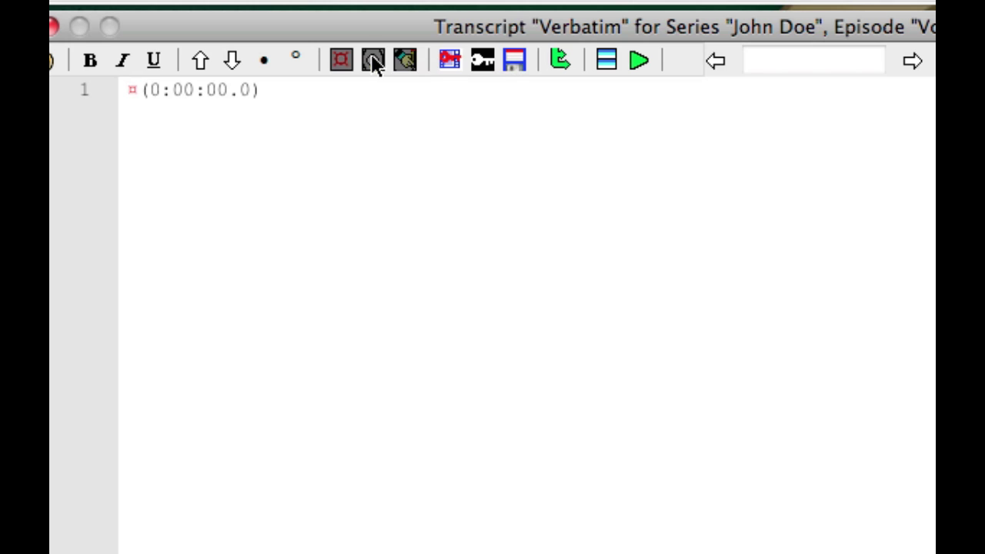
left_click(270, 93)
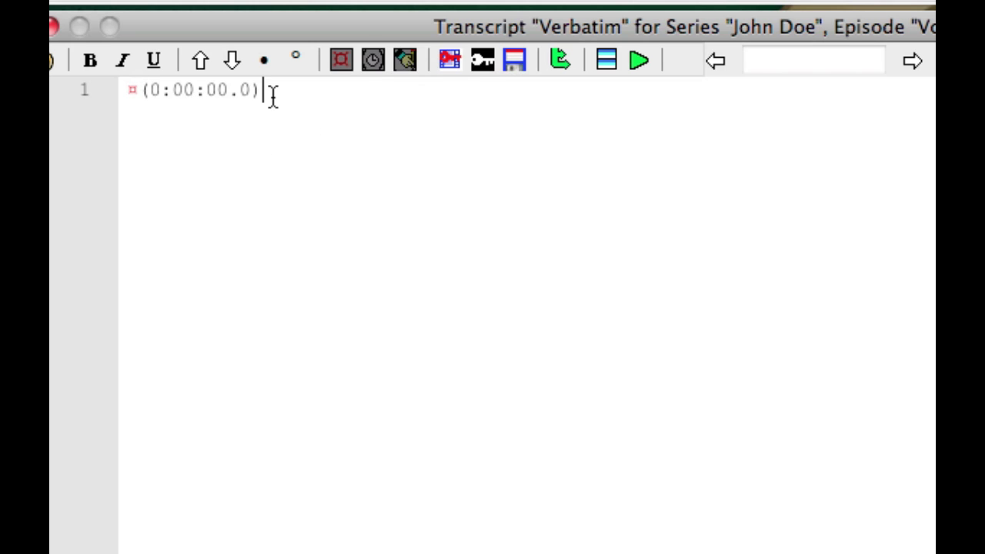
left_click(371, 63)
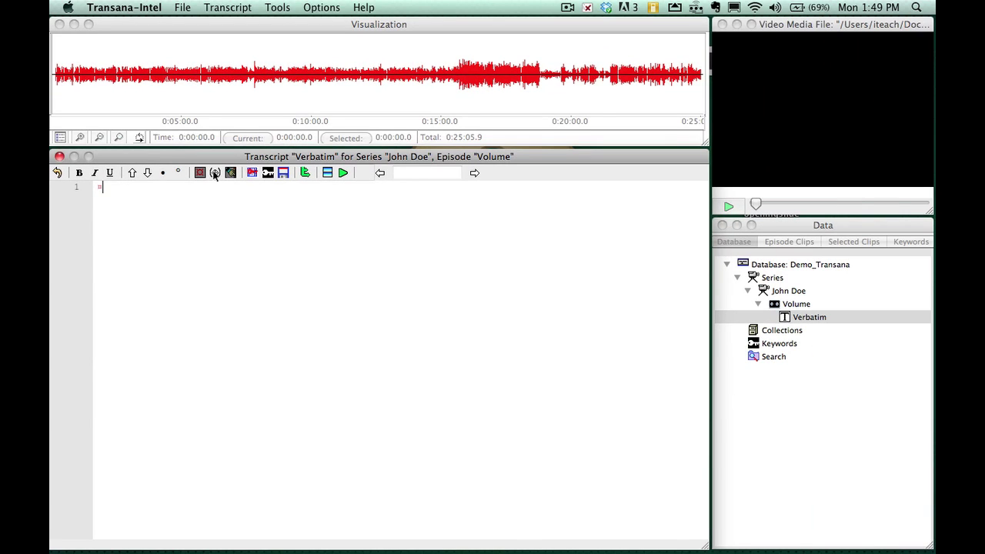
Play and pause the Volume video with Ctrl+D, then skip it forward a few seconds.
key("ctrl+d")
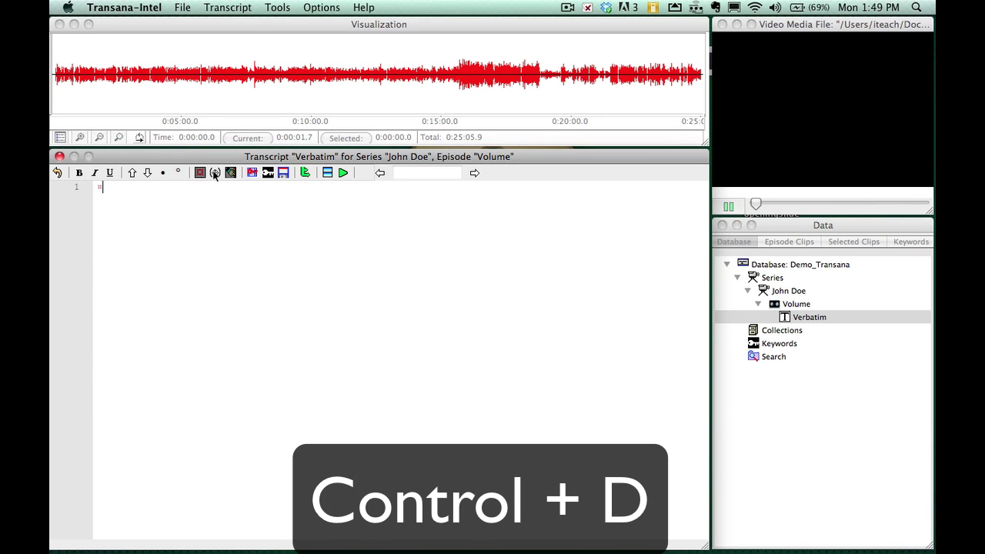
key("ctrl+d")
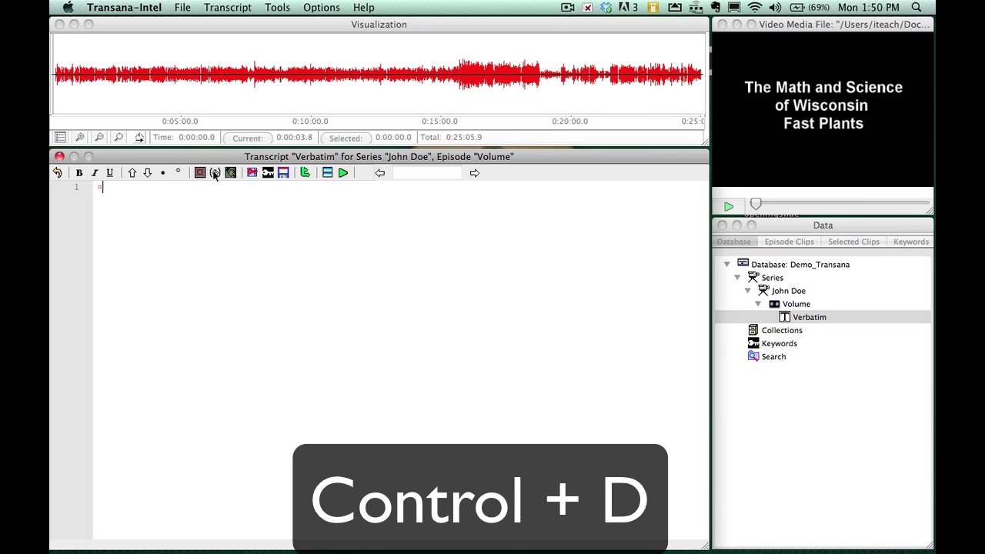
key("ctrl+f")
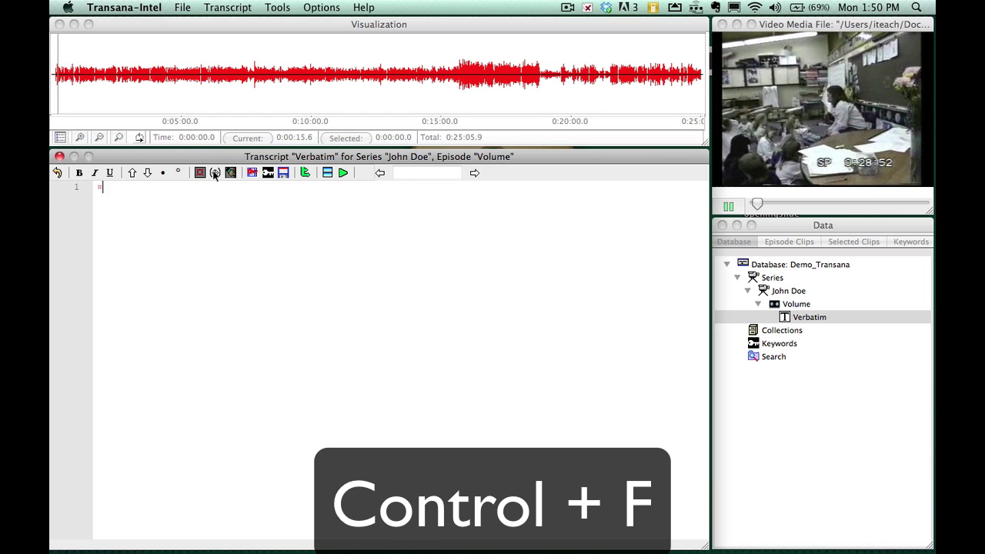
key("ctrl+d")
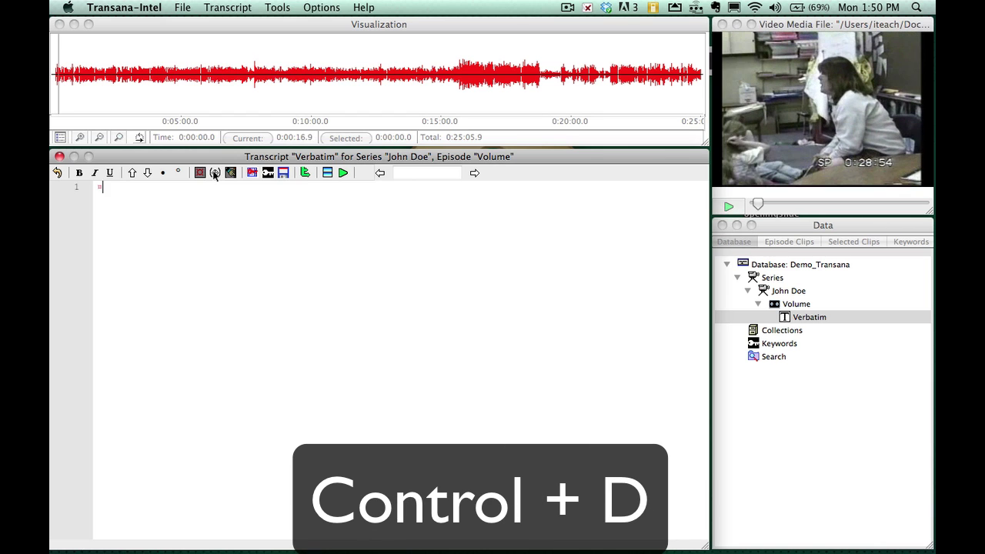
Rewind the video a few seconds, replay it with auto-rewind, then raise the playback speed.
key("ctrl+a")
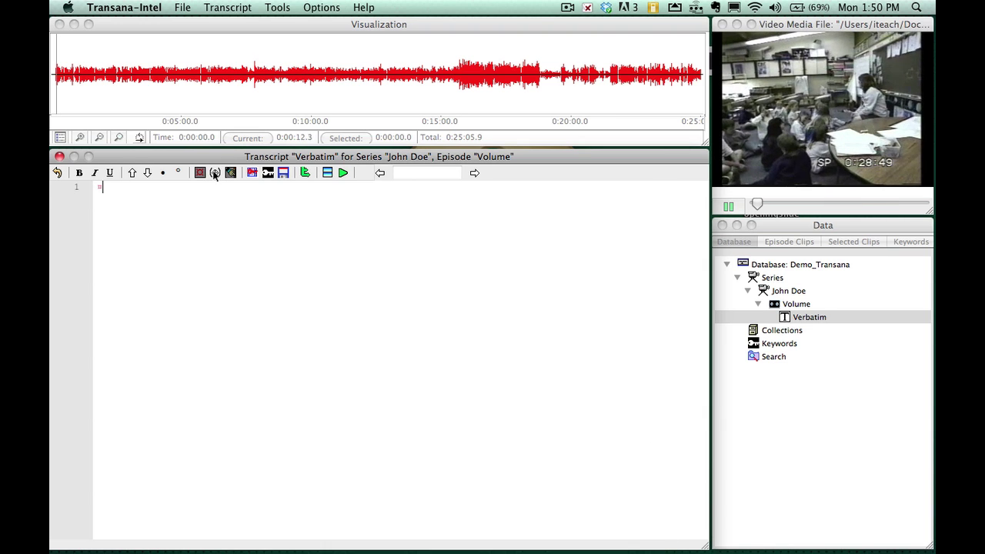
key("ctrl+d")
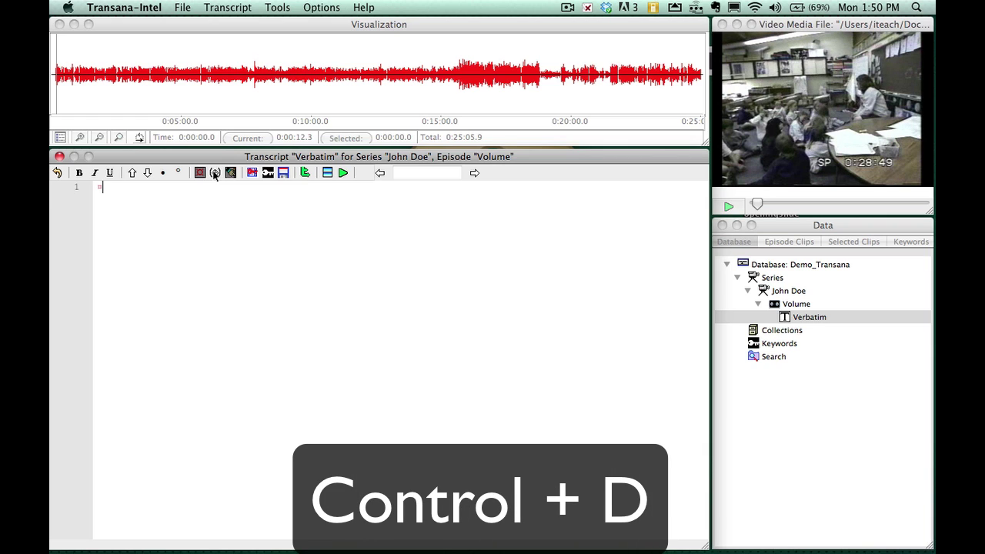
key("ctrl+s")
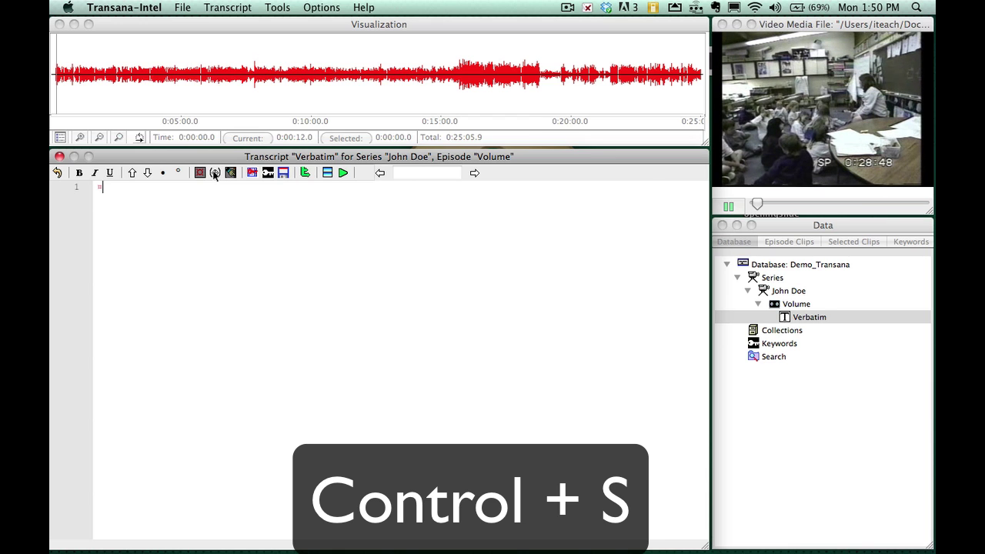
key("ctrl+s")
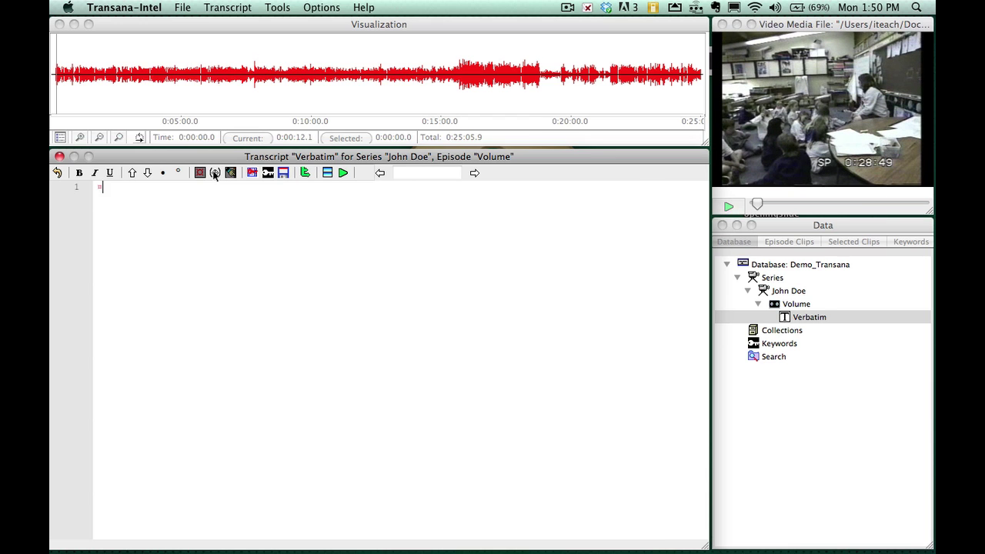
key("ctrl+period")
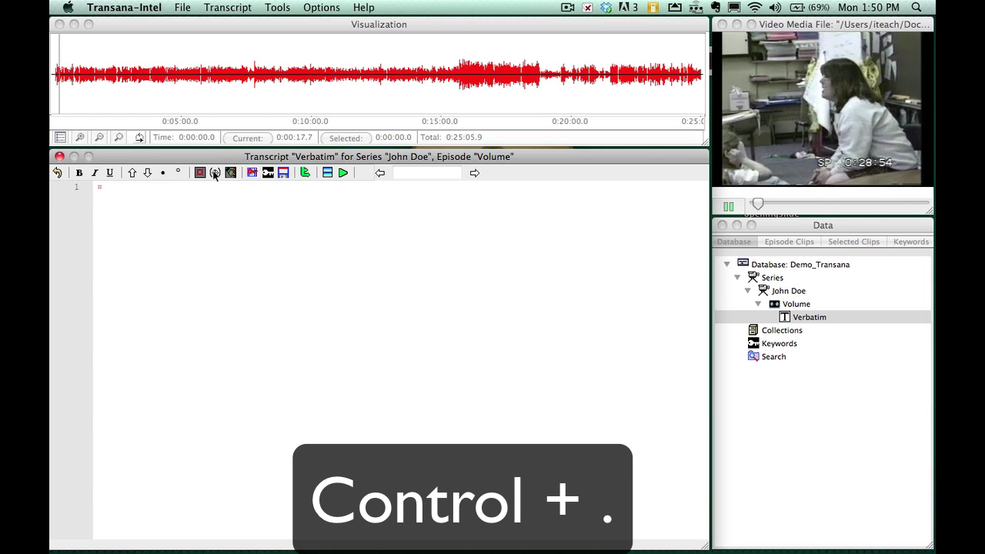
Pause the Volume video at 0:00:19.8 and lower its playback speed.
key("ctrl+period")
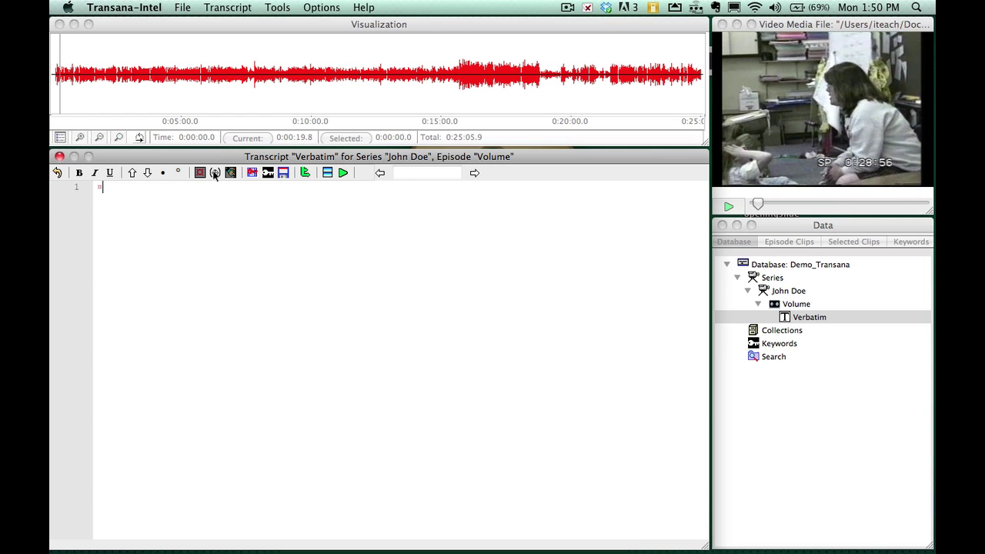
key("ctrl+comma")
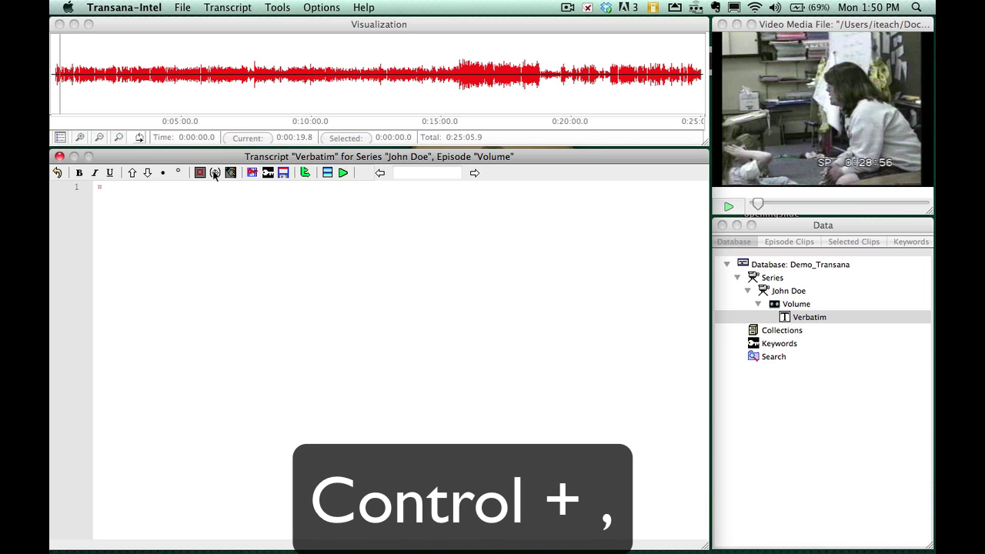